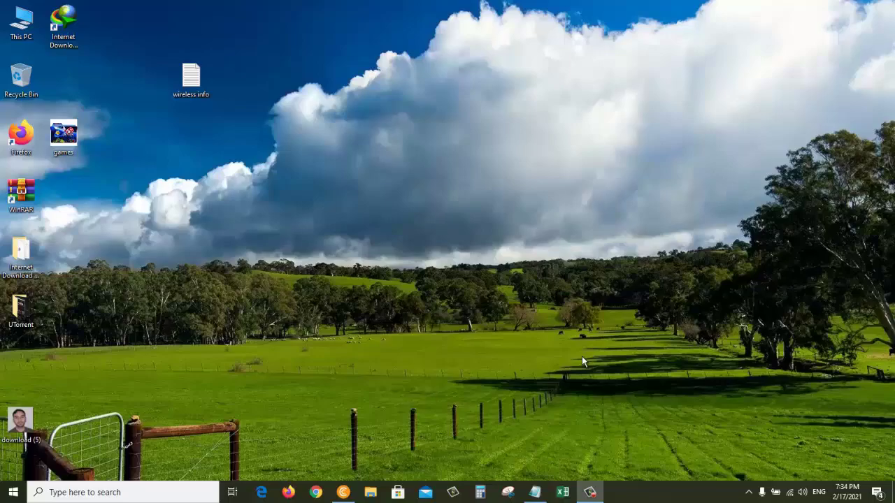
- Search the taskbar for 'mous' and open Mouse settings from the results
click(82, 493)
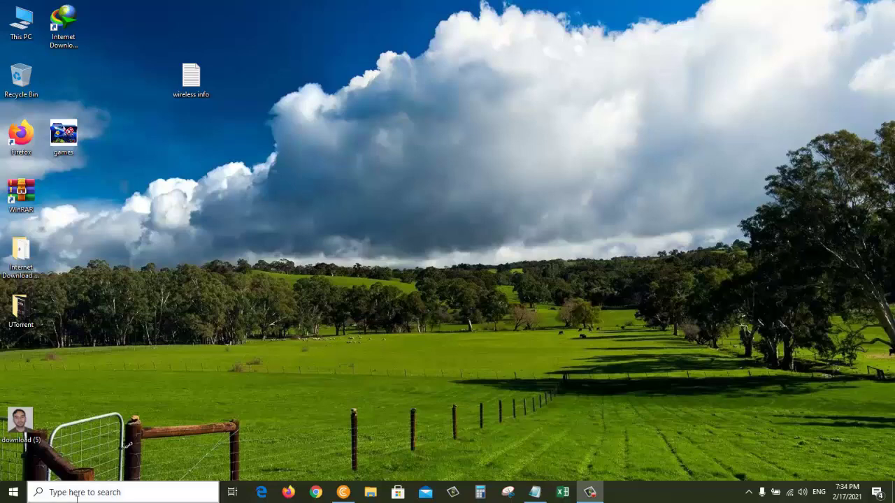
text(mous)
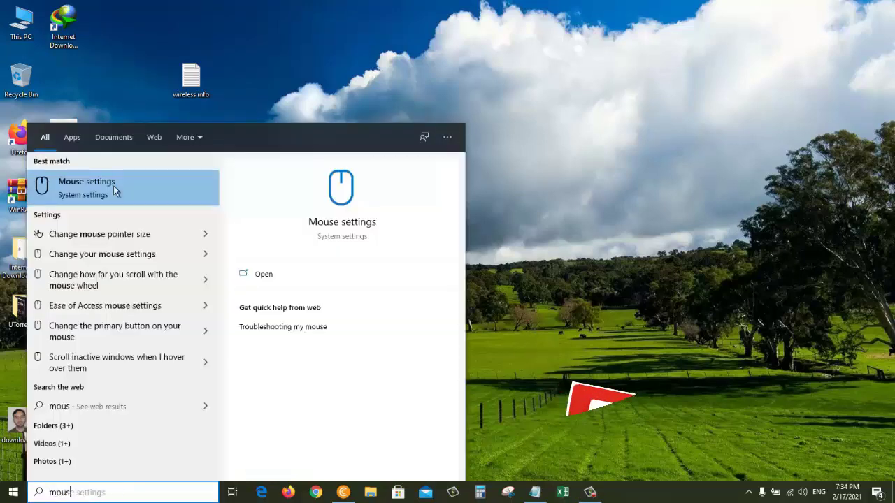
click(114, 186)
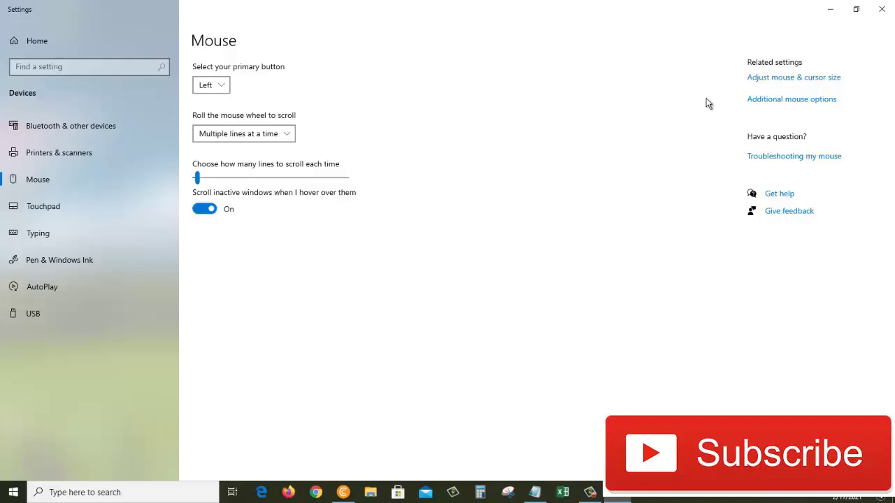
- Open Additional mouse options and show the Buttons tab of Mouse Properties
click(808, 100)
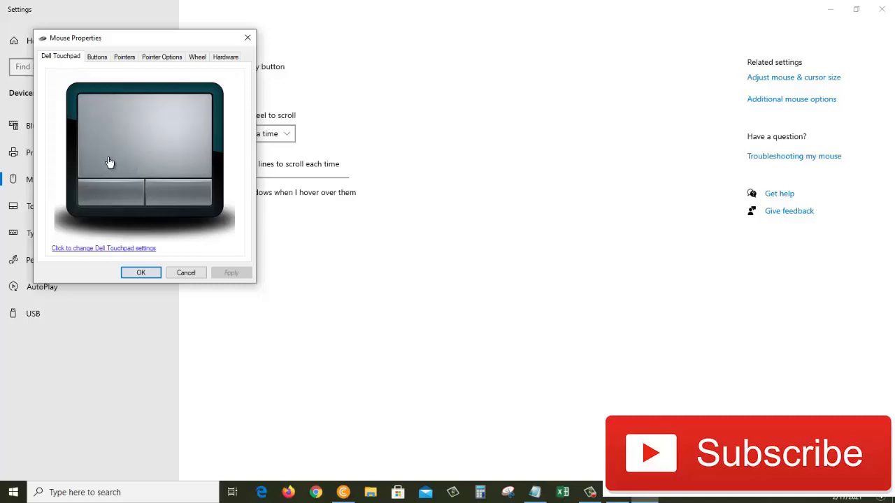
click(98, 58)
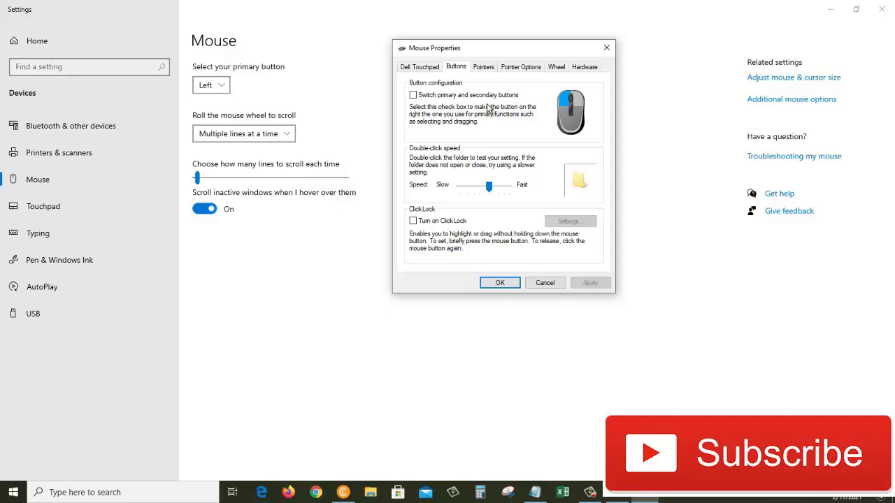
- Swap the mouse buttons, test double-click speed on the sample folder, then swap them back
click(431, 96)
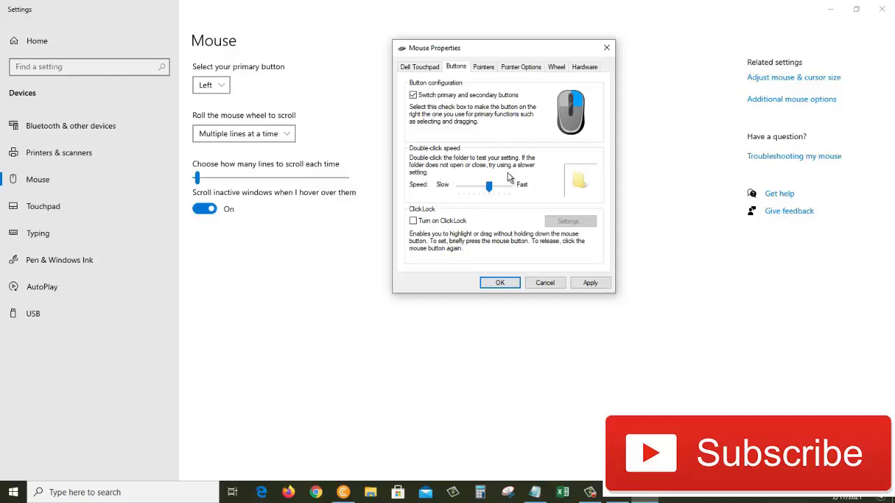
drag(489, 186, 490, 189)
double_click(579, 183)
drag(489, 189, 489, 189)
click(451, 98)
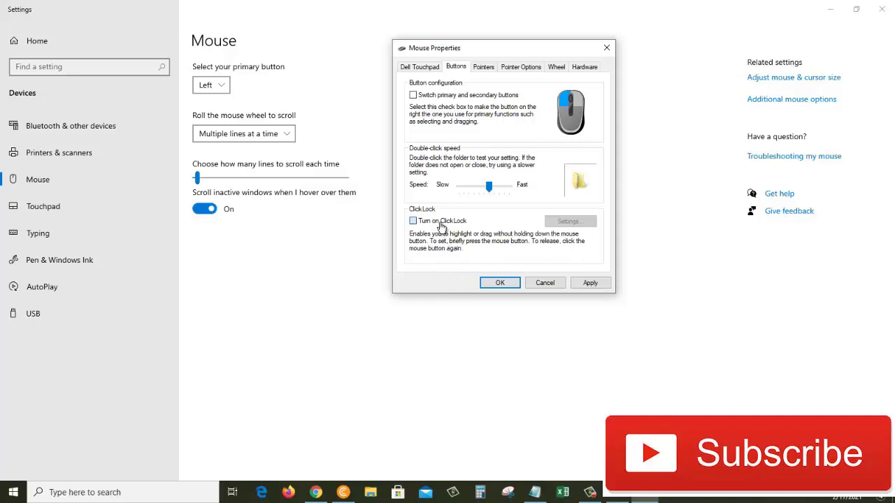
- Turn on ClickLock, then bring the Notepad switch-definitions document forward and scroll through it
click(441, 223)
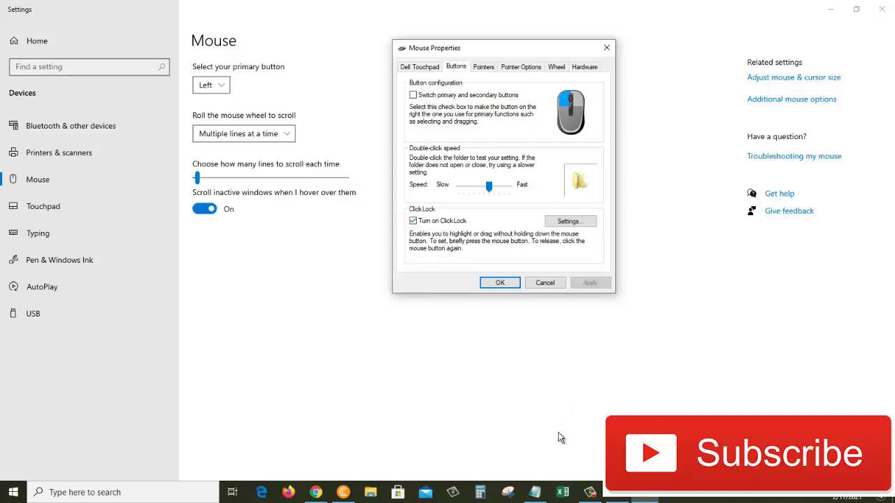
click(535, 492)
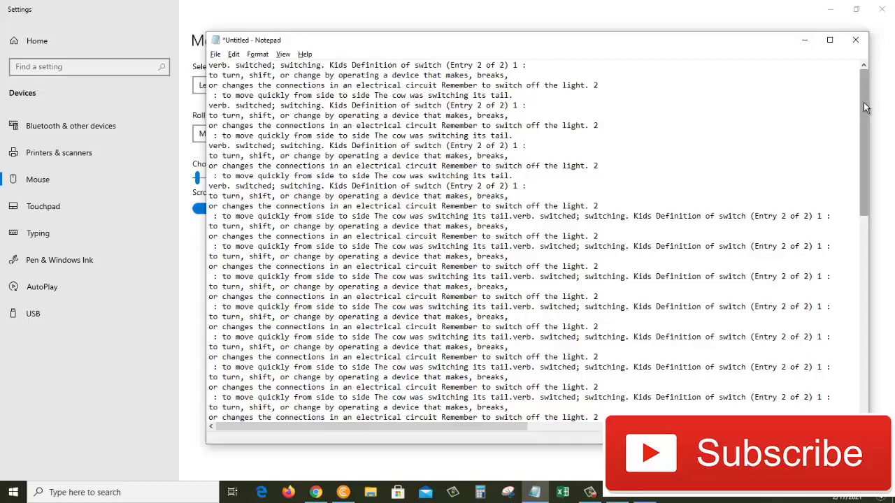
mouse_move(865, 107)
mouse_down()
mouse_move(864, 264)
mouse_move(861, 104)
mouse_up()
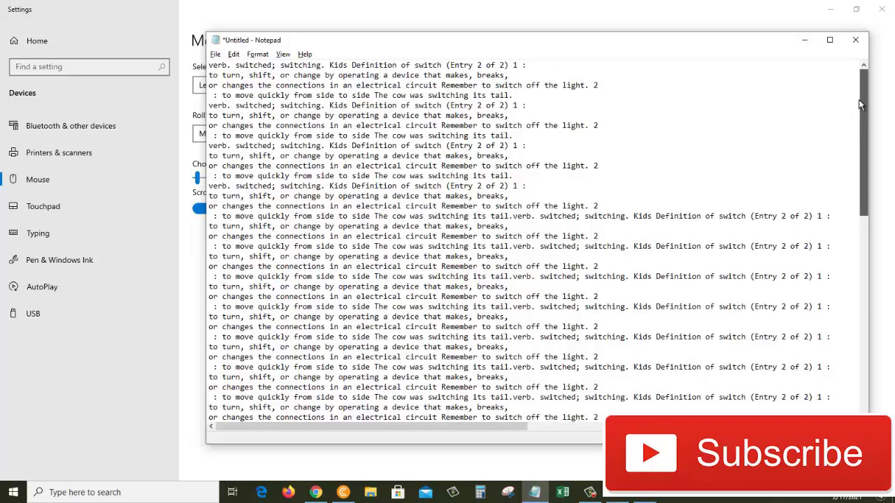
drag(858, 99, 859, 99)
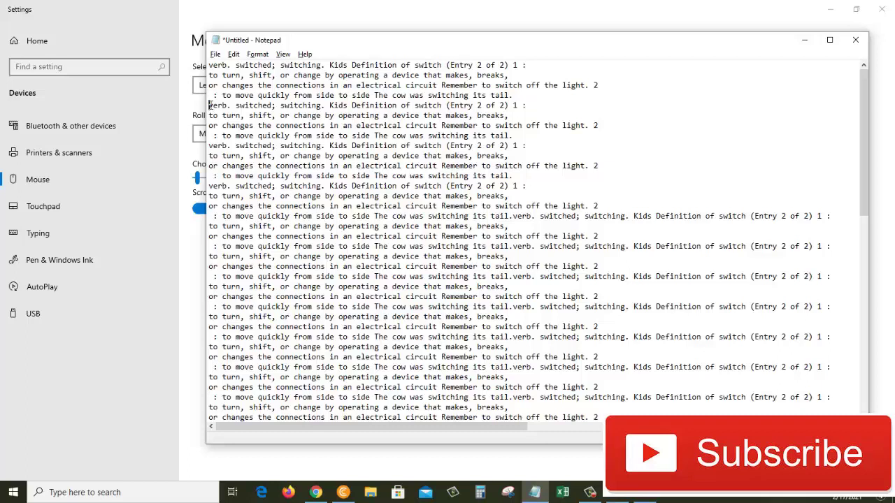
- Test ClickLock by selecting Notepad text from the fifth line downward
drag(210, 104, 531, 186)
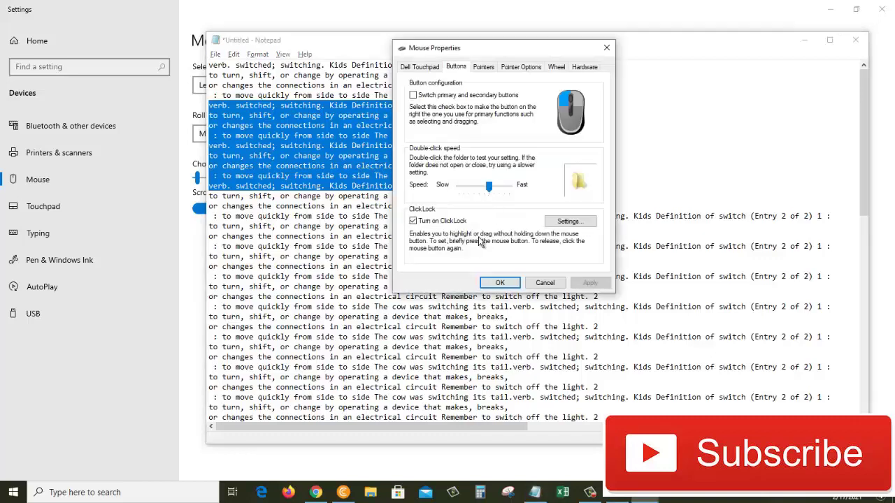
- Apply the Magnified pointer scheme on the Pointers tab
click(486, 68)
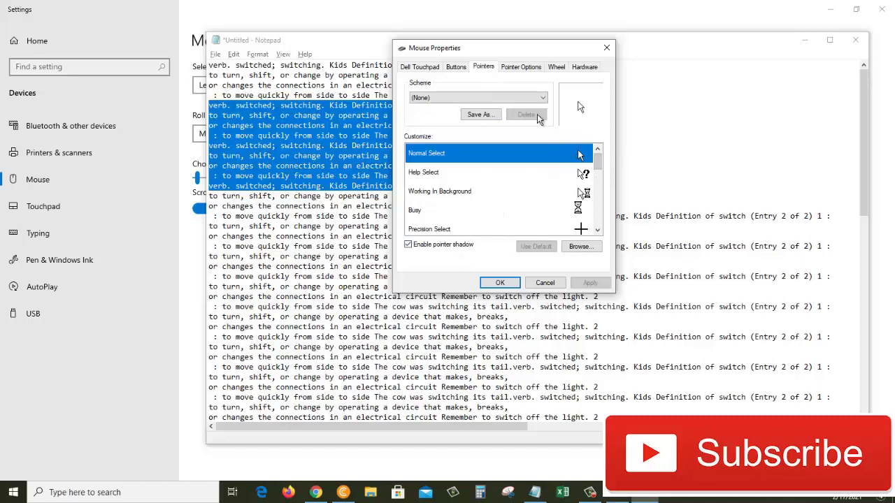
click(519, 97)
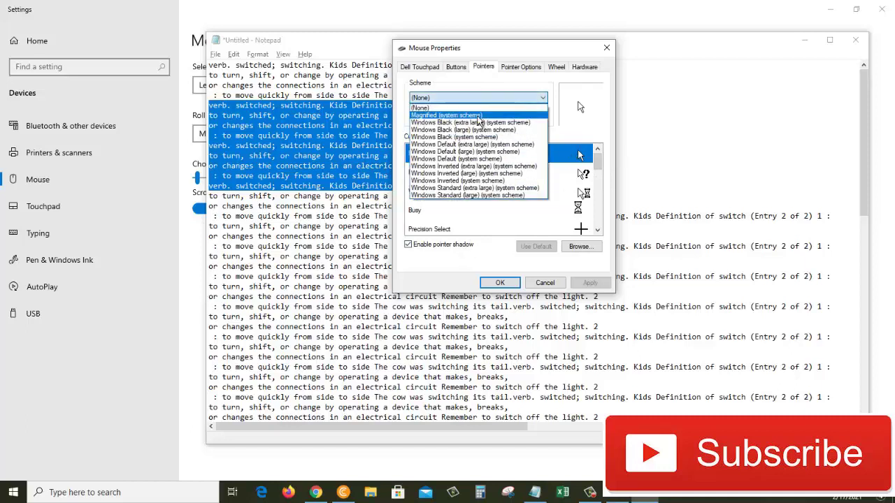
click(478, 117)
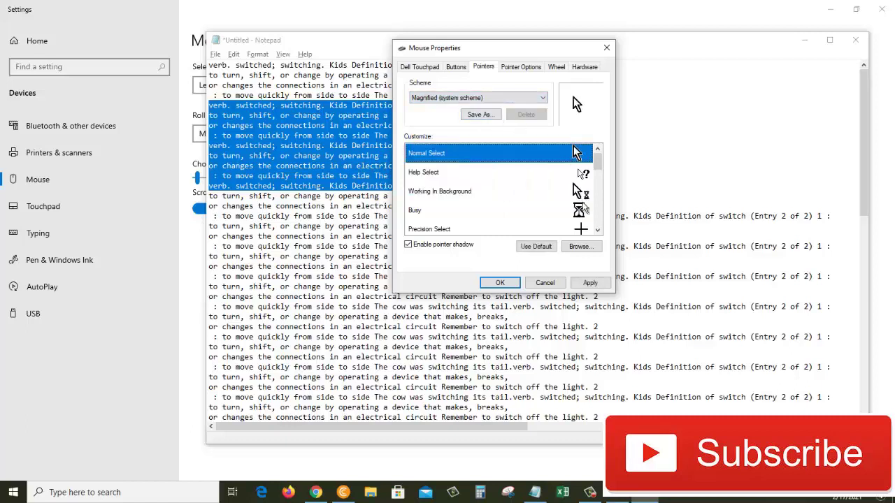
click(590, 282)
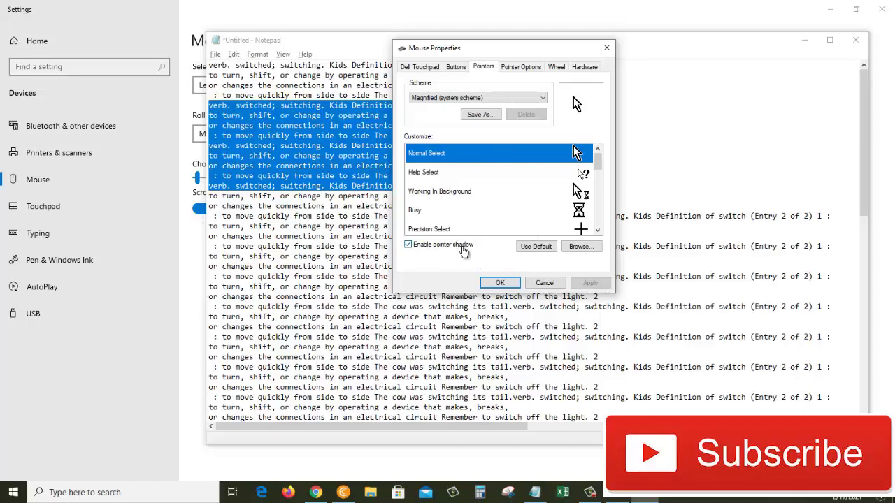
- Turn the pointer shadow off and apply, then turn it back on
click(463, 251)
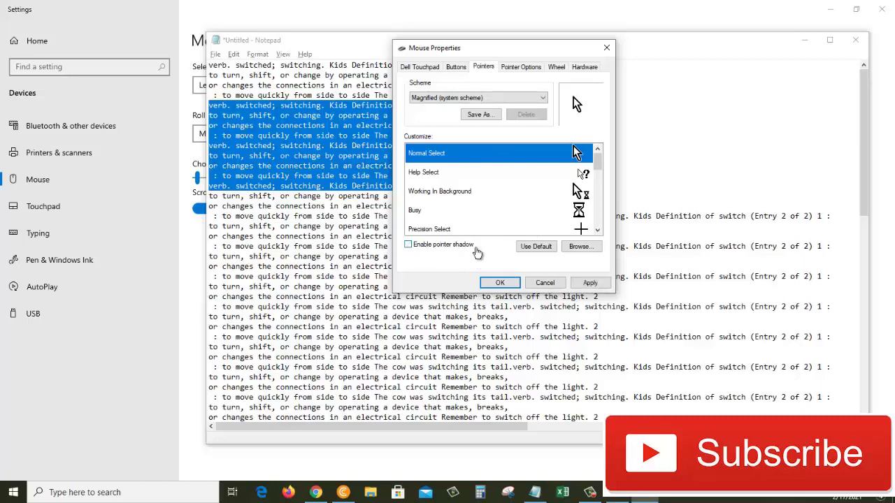
click(590, 282)
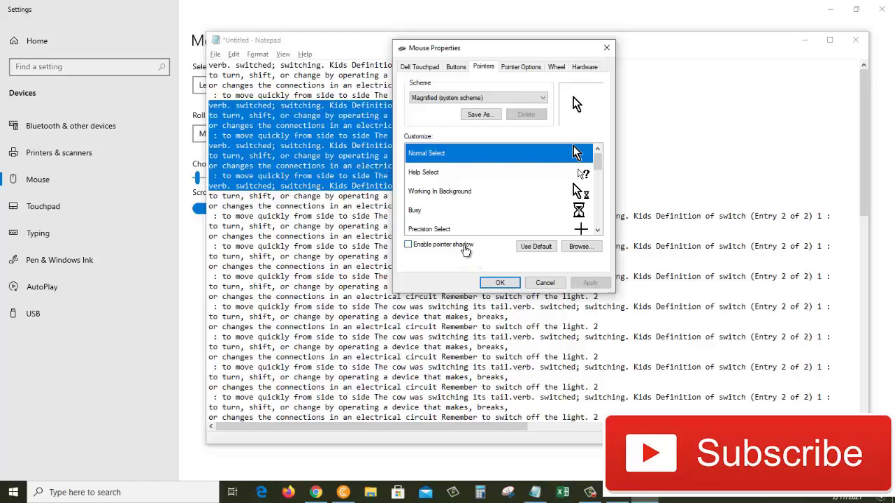
click(466, 250)
click(522, 70)
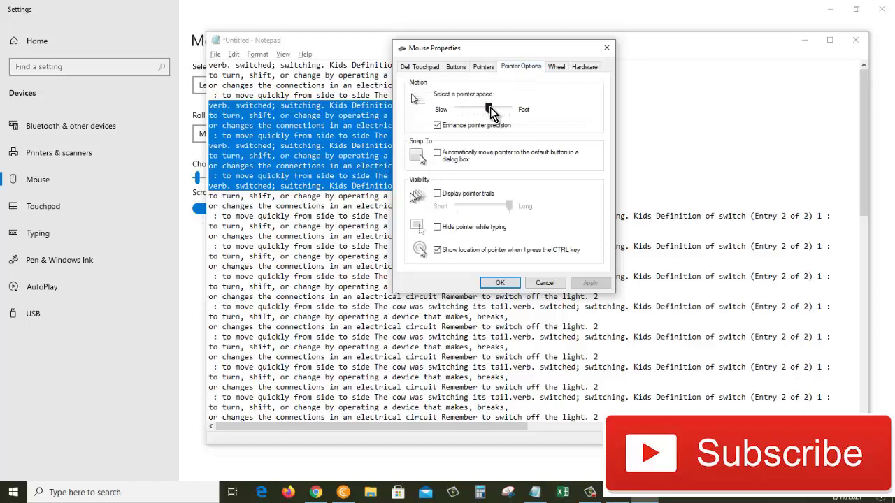
- Try a faster pointer speed and apply, set it back near the middle, and enable pointer trails
drag(490, 108, 512, 110)
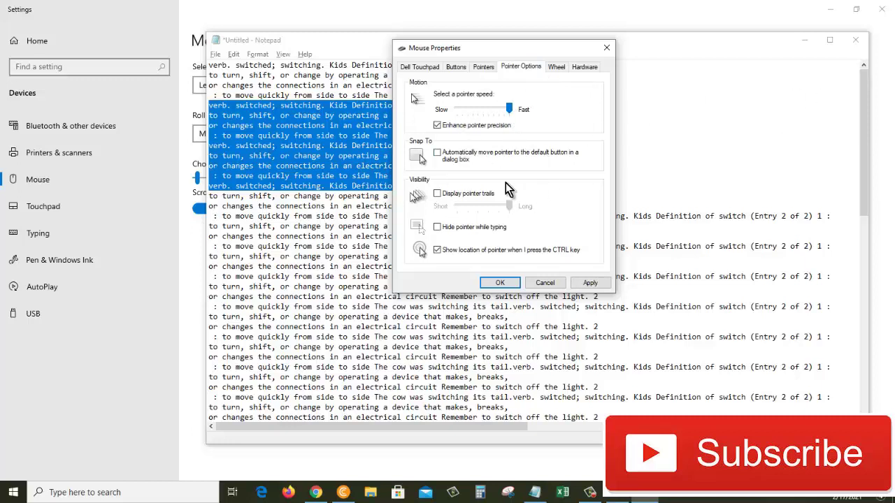
click(596, 282)
drag(509, 109, 440, 116)
click(488, 109)
click(438, 194)
- Insert blank lines after the 'light. 2' line in Notepad and type a line of random test letters
click(539, 148)
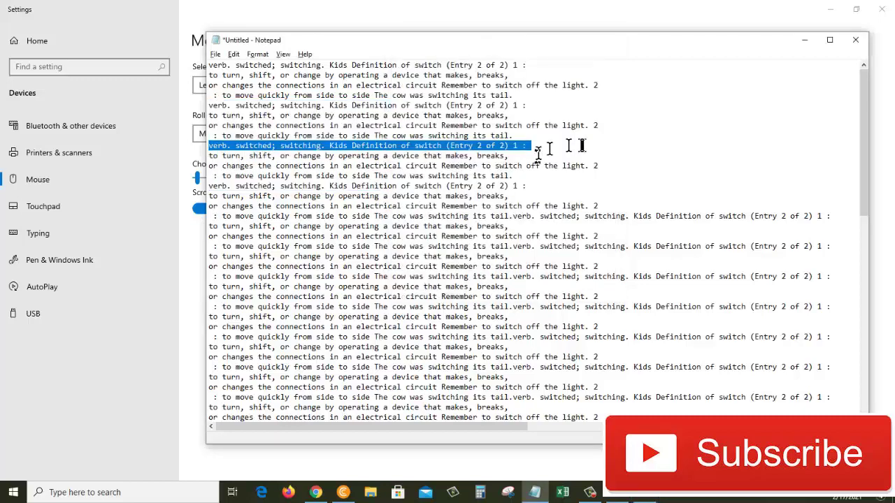
click(605, 162)
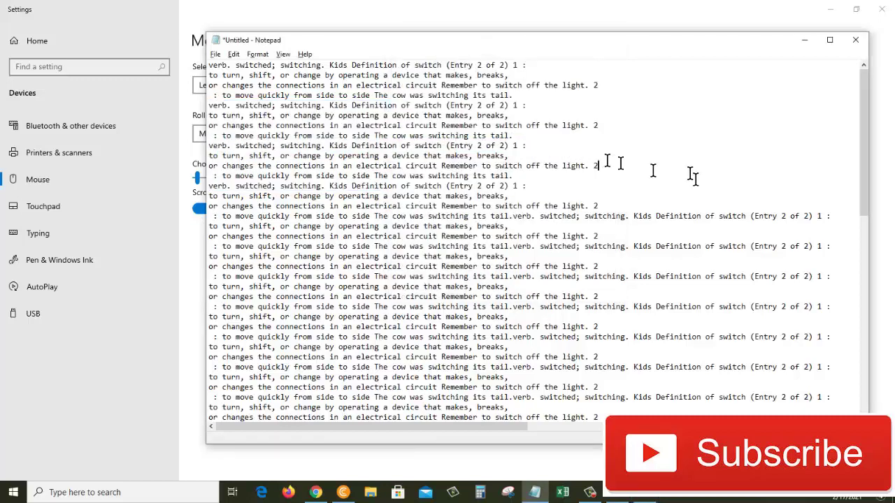
key(Return)
key(Return)
key(Return)
key(Return)
key(Return)
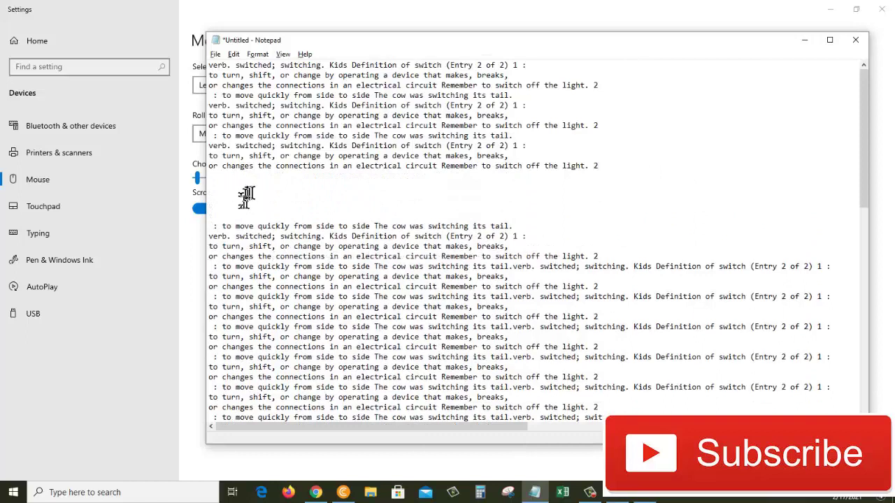
click(246, 196)
text(ssdfdsfdsfds sdfljdsflajsdflsdjf dfljsdfjsdlajfsd;jsdfa al)
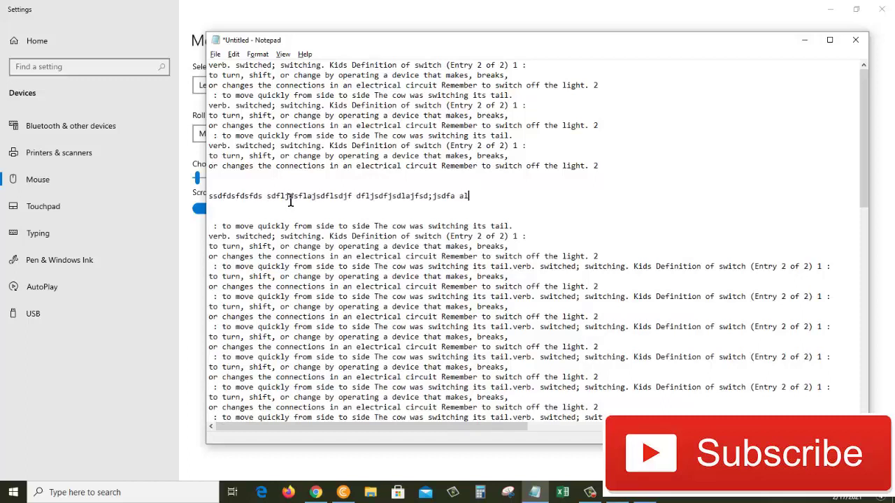
text(kjfsalfjdsdfadlj dsfasdjlsd afdjlasdjd)
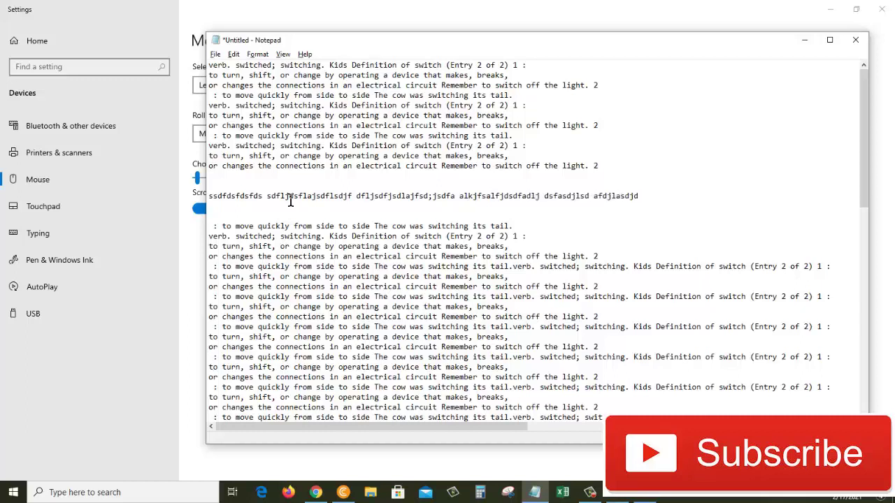
key(alt+Tab)
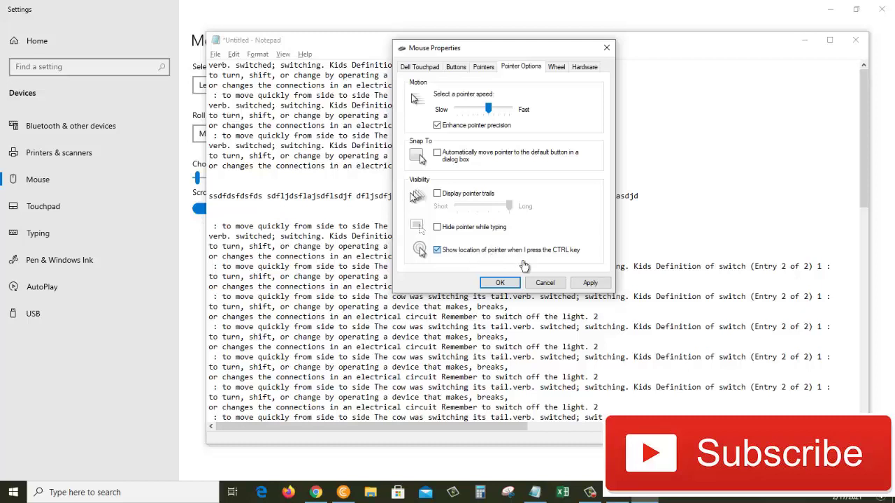
- Apply the pointer options, type more test text in Notepad, and press Ctrl twice to locate the pointer
click(591, 283)
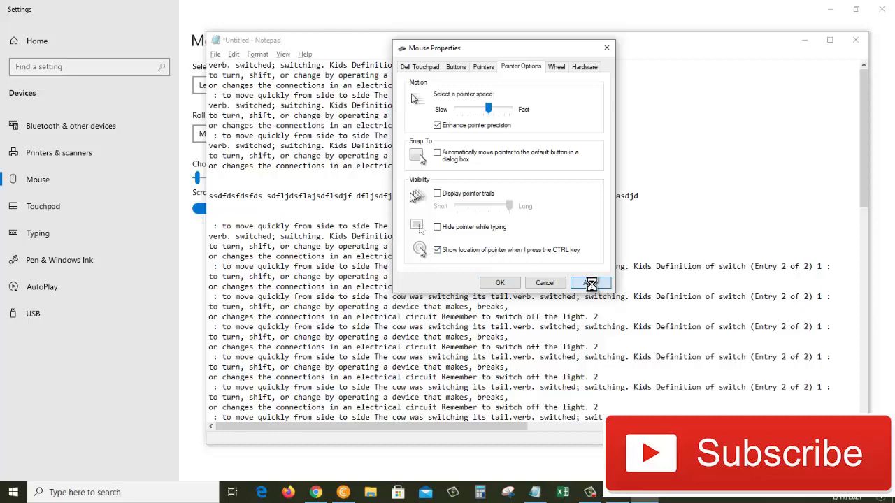
click(293, 206)
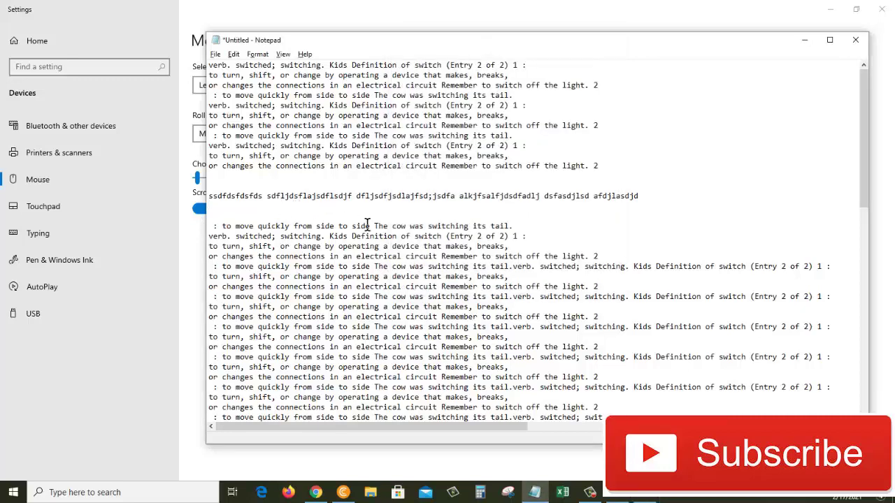
text(sdlfjdslfjdsljfasdlj sl)
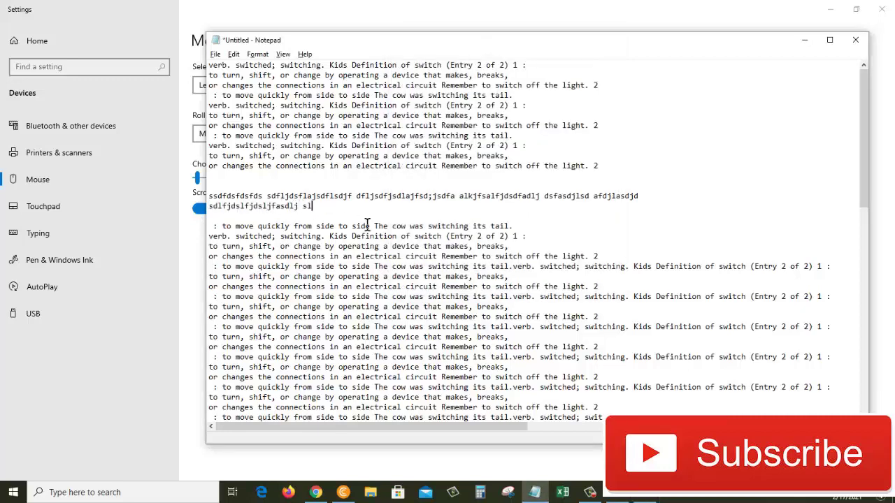
text(djflsdjfalsdjfdsljfds fj)
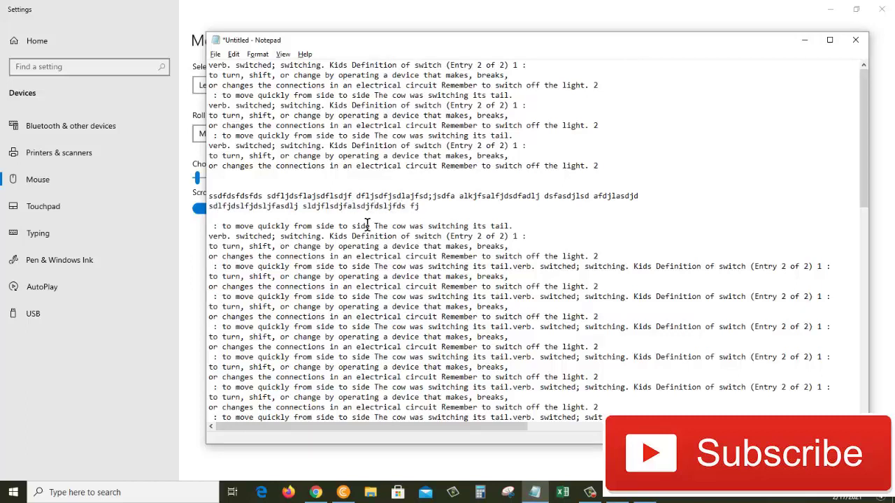
text( sd)
key(ctrl)
key(ctrl)
key(ctrl)
key(ctrl)
key(ctrl)
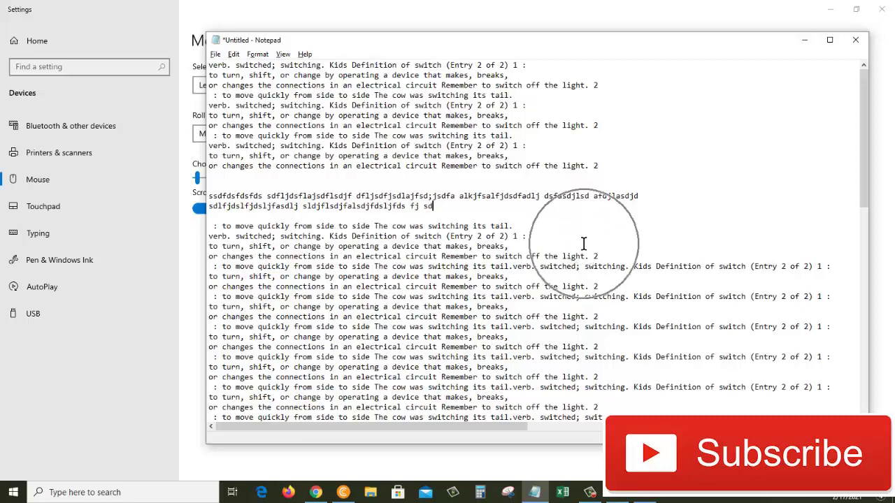
key(ctrl)
key(alt+Tab)
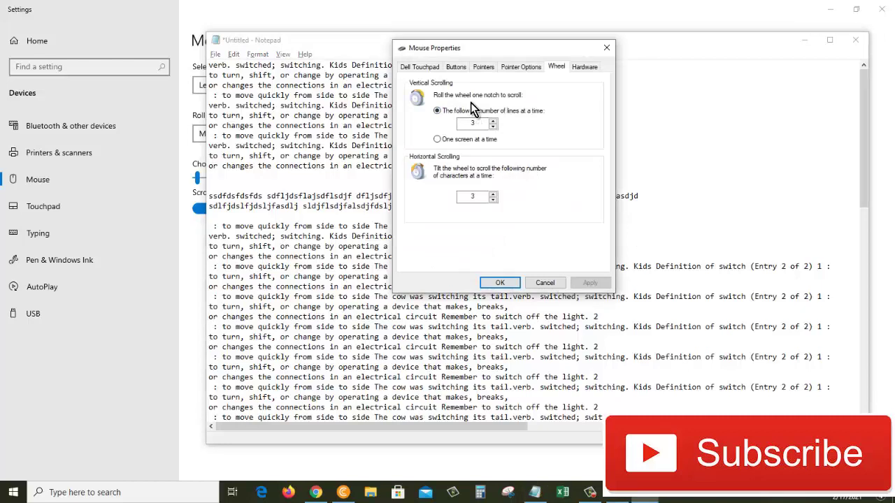
- Bring the Settings Mouse page forward and open the 'Roll the mouse wheel to scroll' dropdown
click(400, 18)
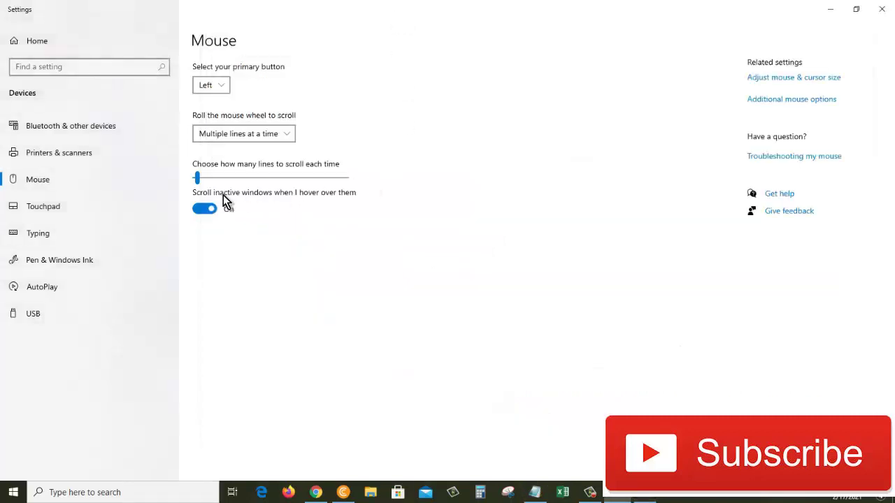
click(287, 135)
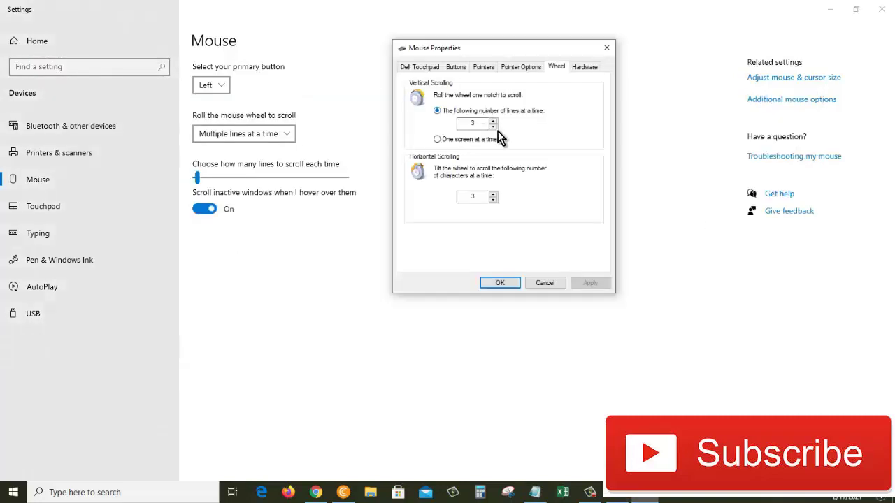
- Open the Properties of the HID-compliant mouse from the Hardware tab's device list
click(586, 70)
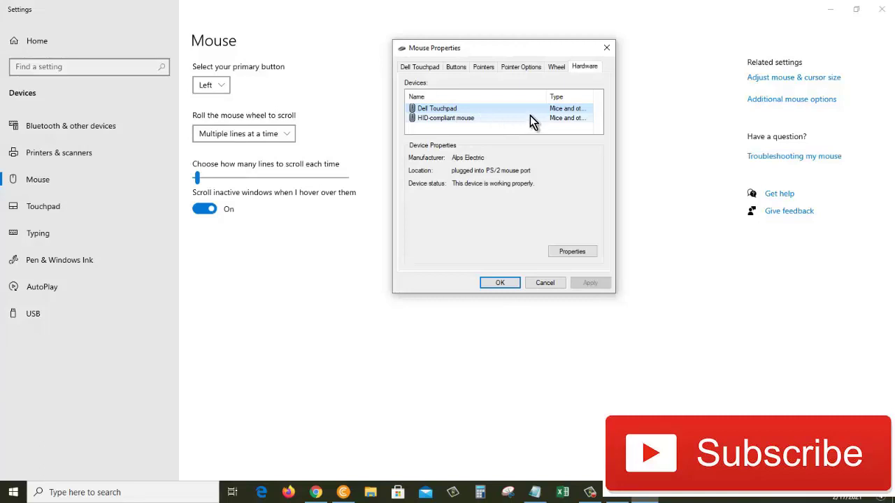
click(482, 118)
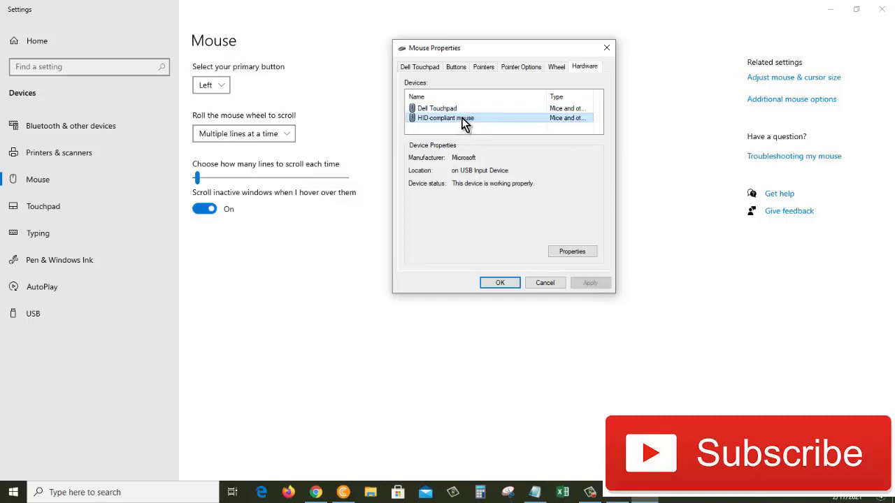
click(573, 248)
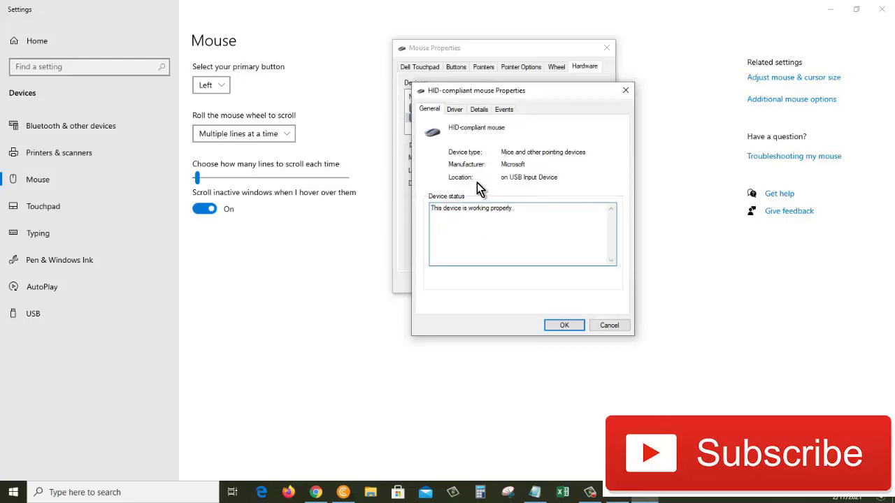
- Review the mouse driver (Microsoft, 6/21/2006, version 10.0.18362.1) and its driver file list
click(455, 112)
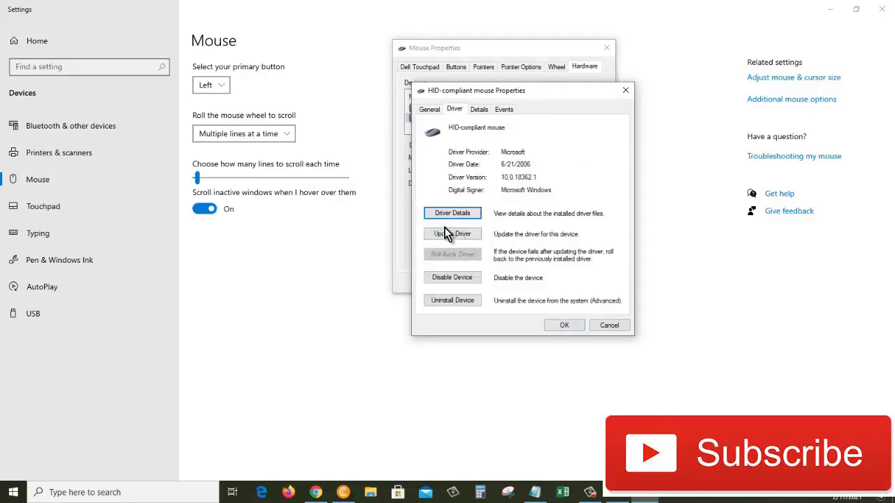
click(453, 215)
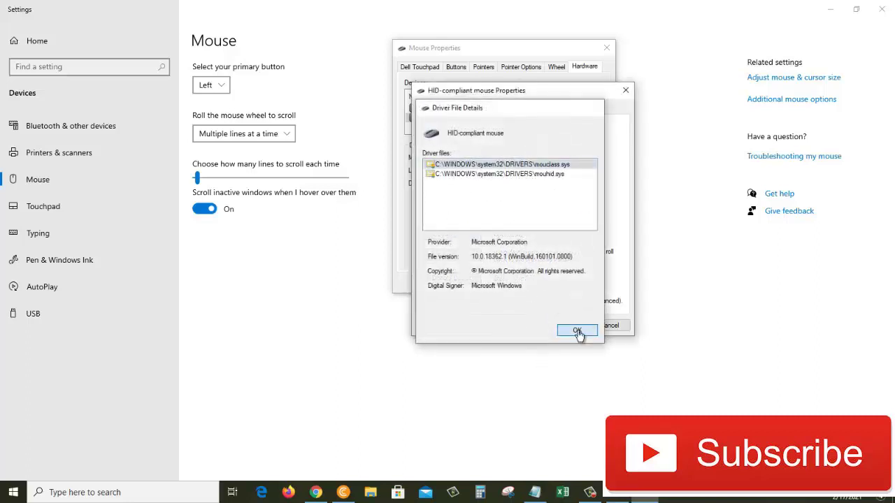
click(578, 332)
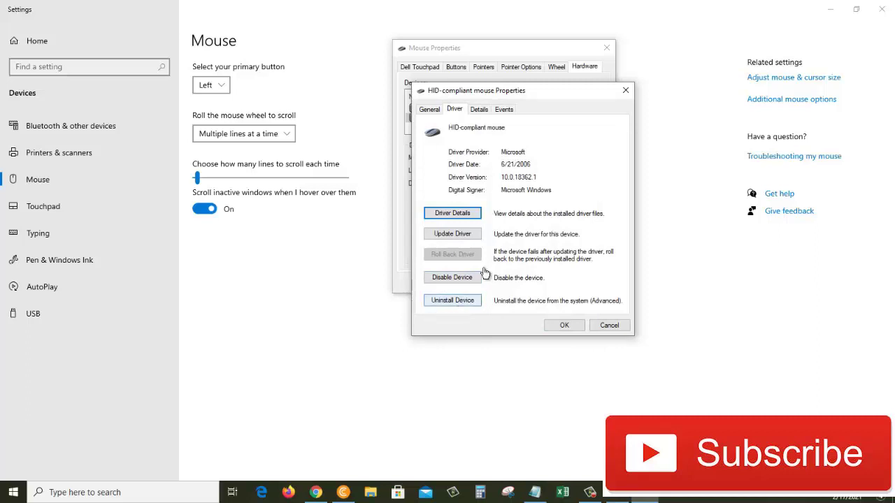
- Inspect the mouse's device description and event history, then close its properties dialog
click(477, 110)
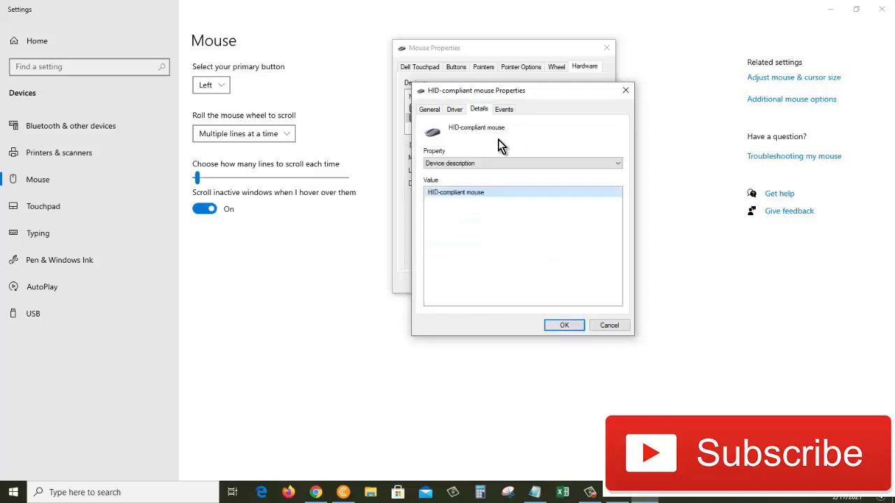
click(460, 192)
click(509, 110)
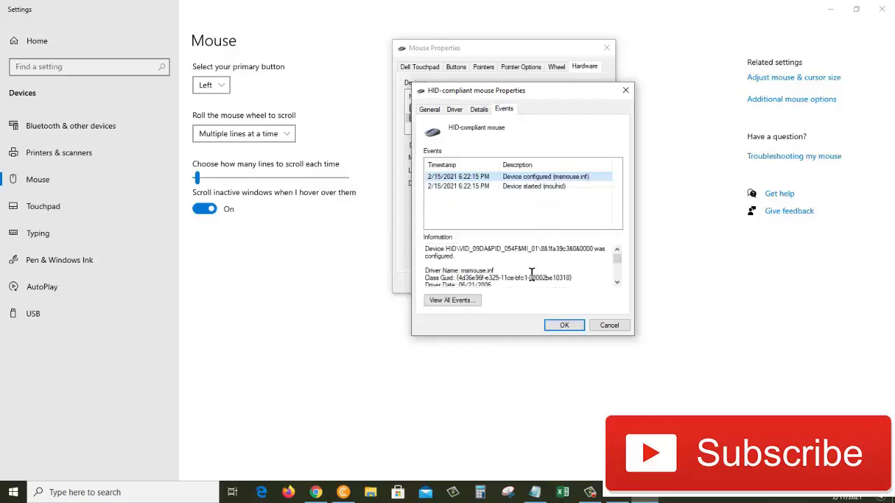
click(565, 326)
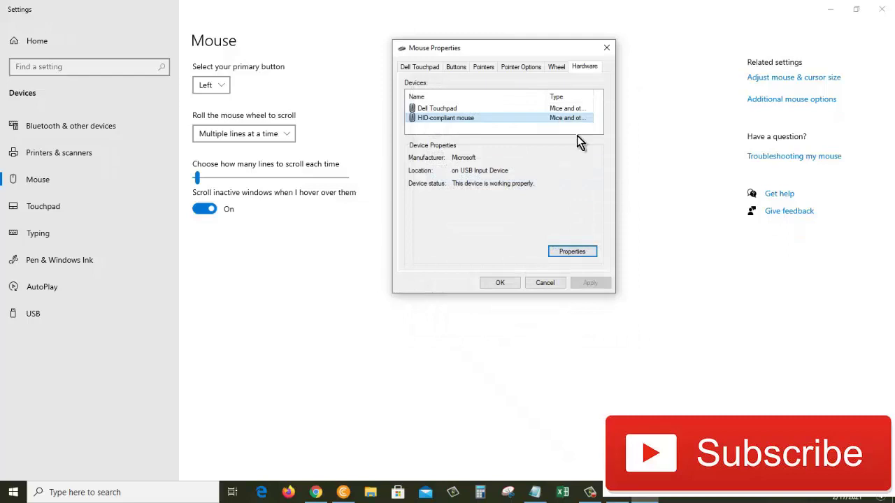
click(511, 284)
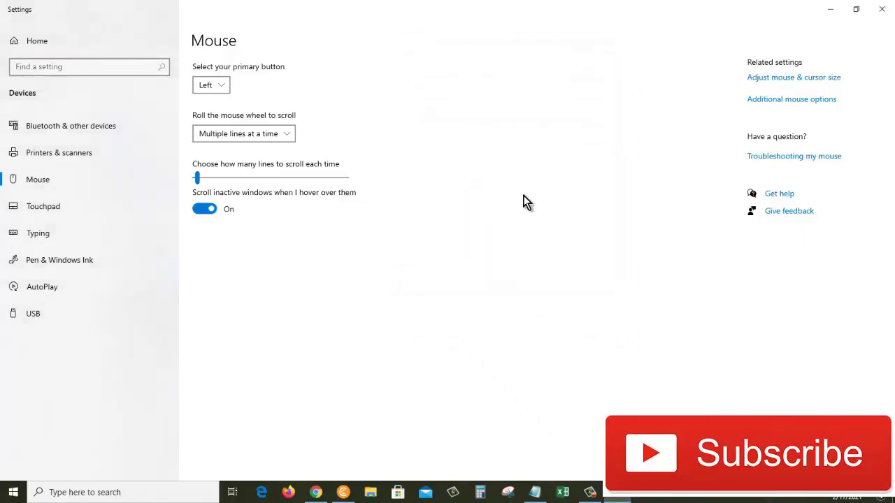